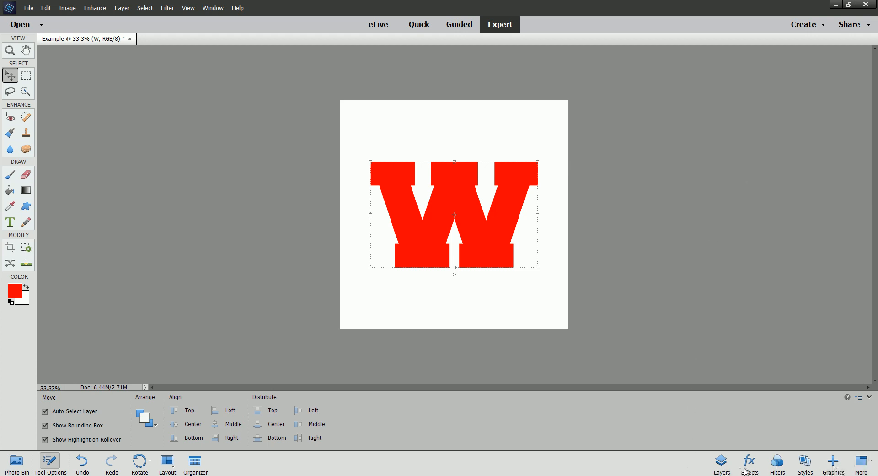
Show the document's layers and make the W text layer the active one.
click(722, 463)
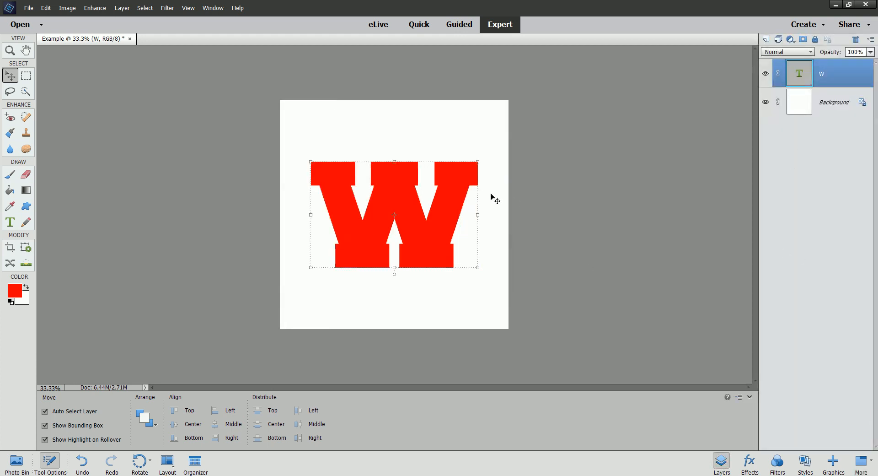
click(824, 104)
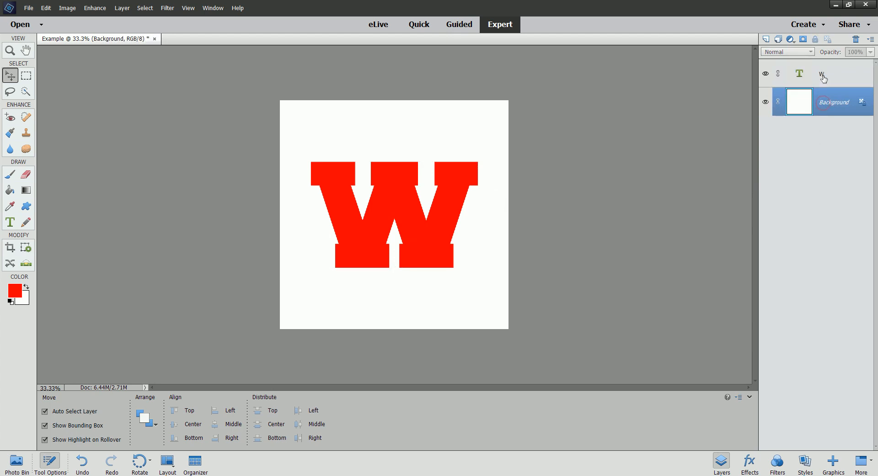
click(824, 78)
click(829, 104)
click(826, 78)
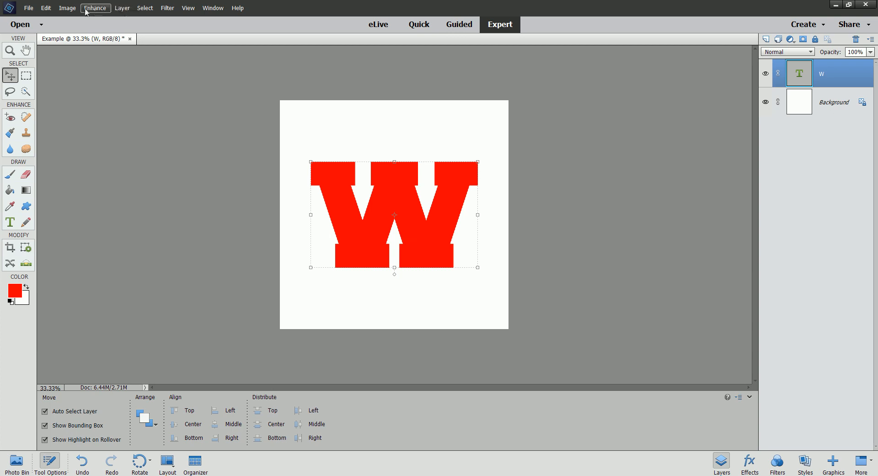
Open the layer style settings for the W layer and enable a black stroke 24 px wide.
click(123, 8)
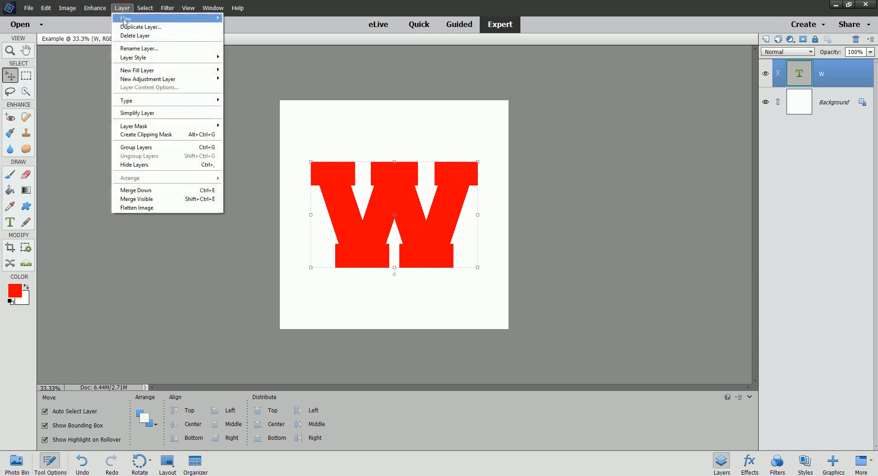
mouse_move(137, 59)
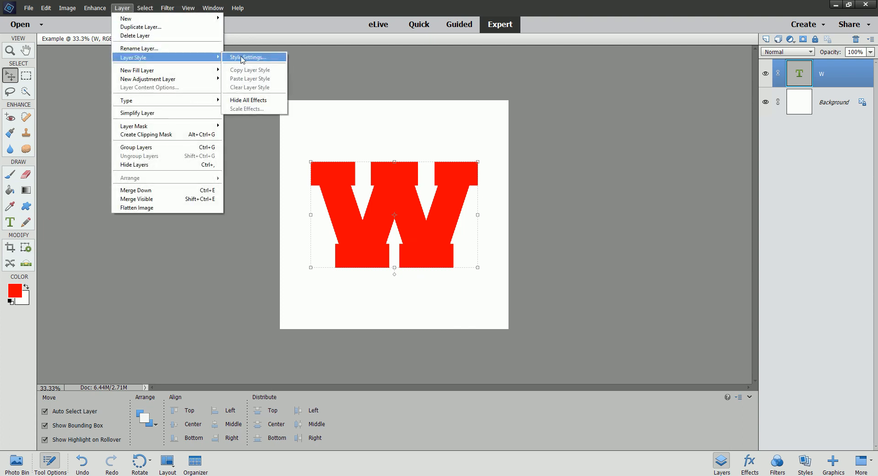
click(242, 57)
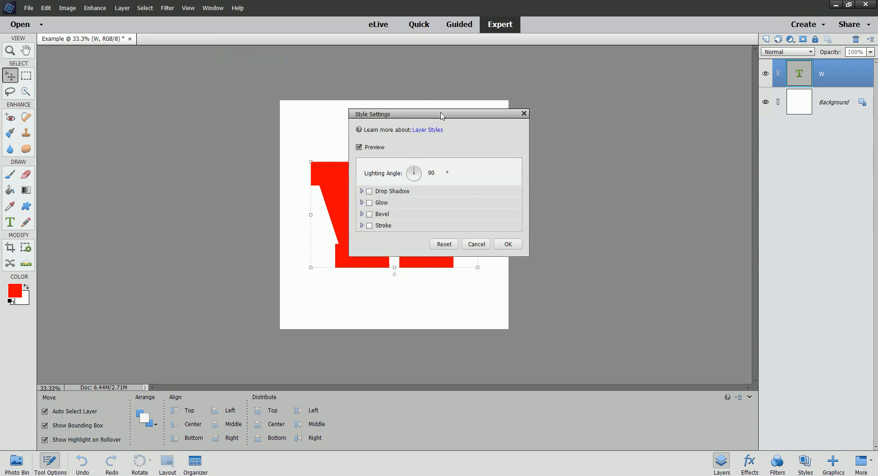
drag(442, 115, 638, 95)
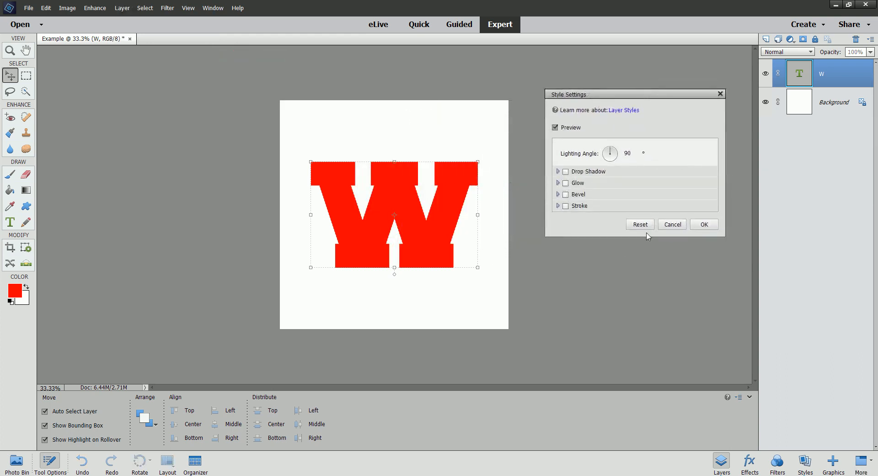
click(557, 205)
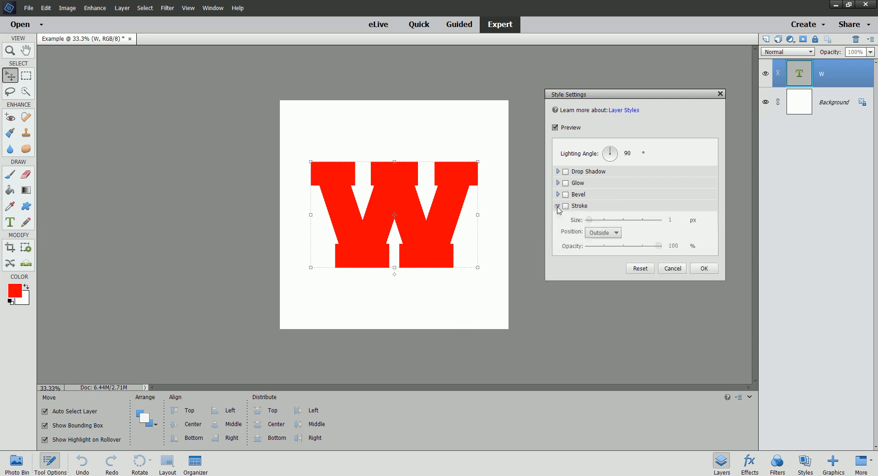
click(558, 194)
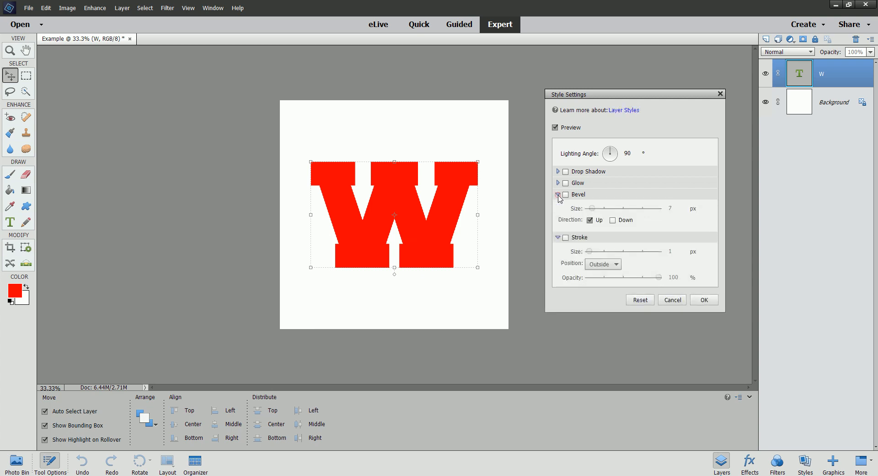
click(558, 195)
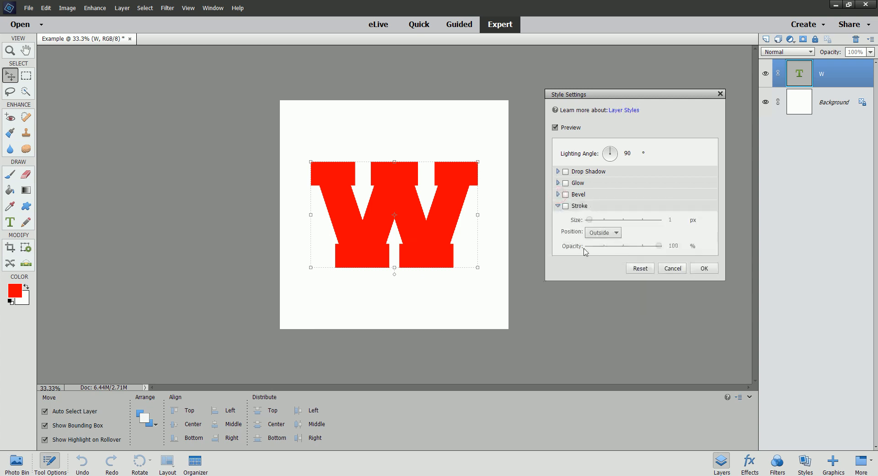
click(566, 206)
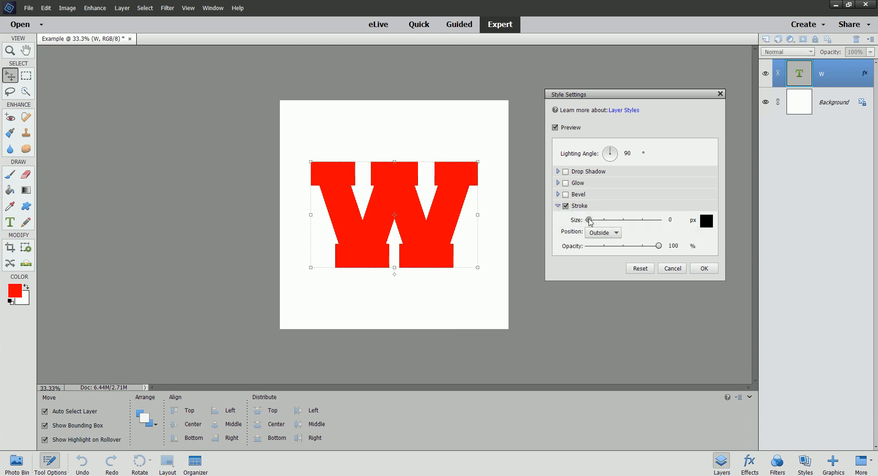
drag(590, 222, 597, 223)
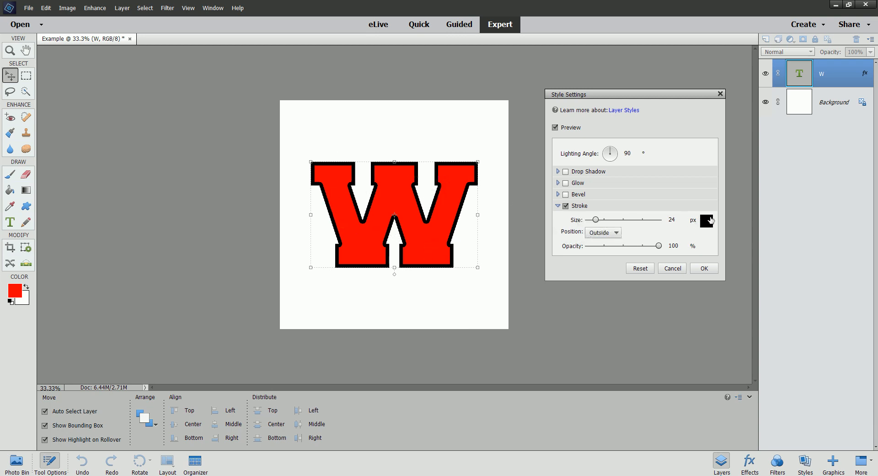
Try the 24 px stroke in the Inside and Outside positions, keeping its black color.
click(706, 221)
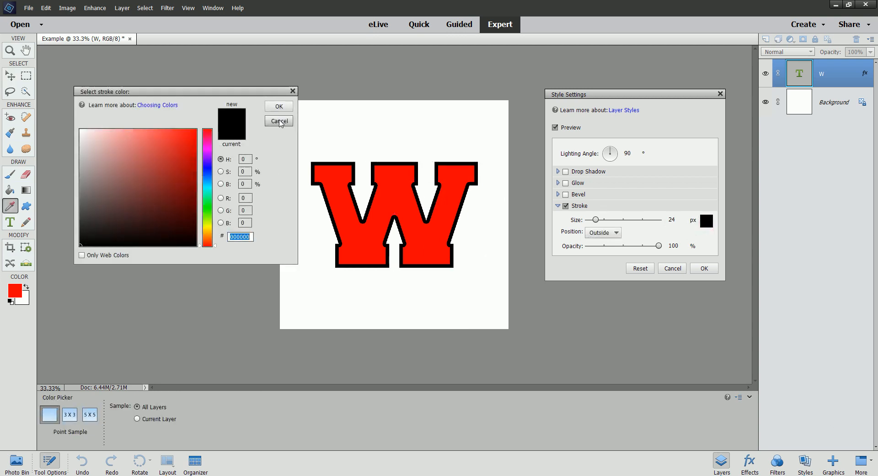
click(280, 122)
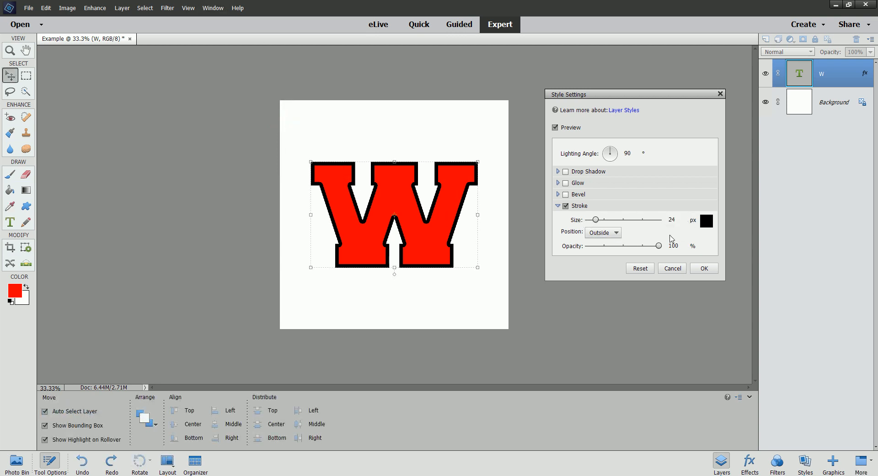
click(604, 232)
click(605, 245)
drag(595, 220, 598, 223)
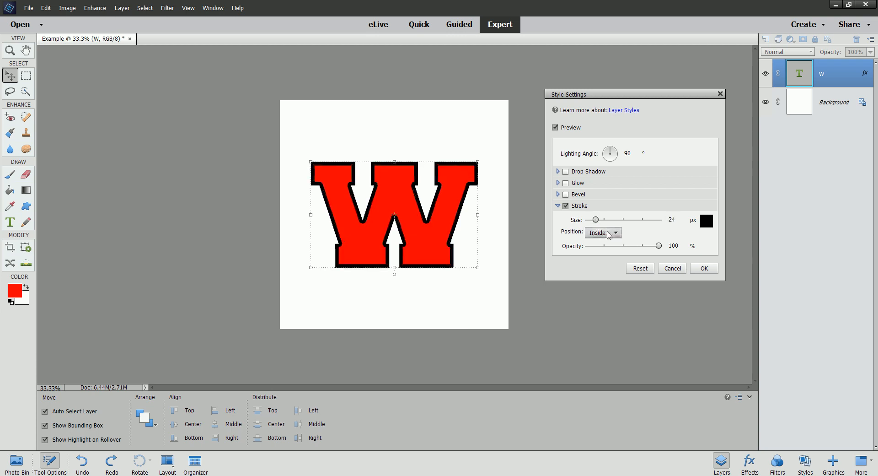
click(603, 232)
click(606, 241)
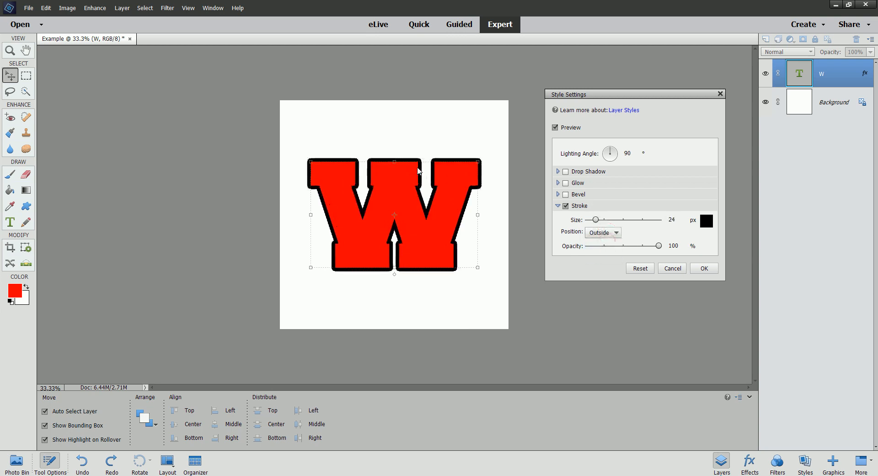
Widen the stroke to 35 px, switch its position to Inside and reduce it to 21 px.
mouse_move(597, 221)
mouse_down()
mouse_move(610, 221)
mouse_move(599, 223)
mouse_up()
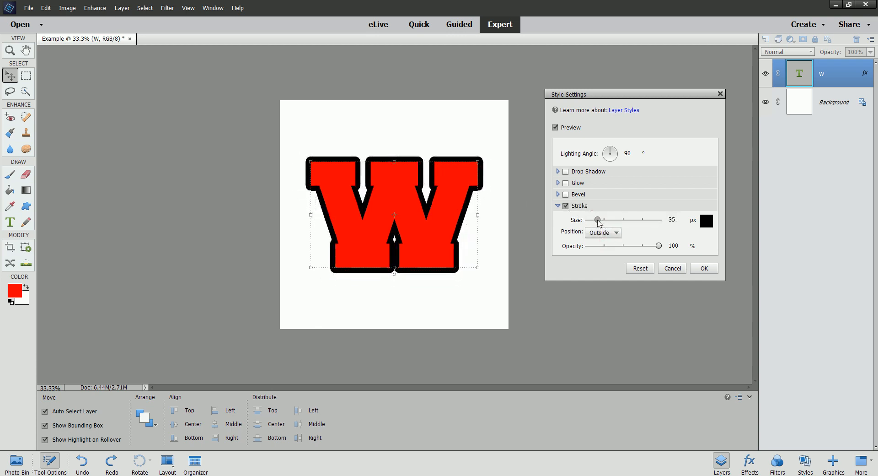
click(603, 233)
click(601, 246)
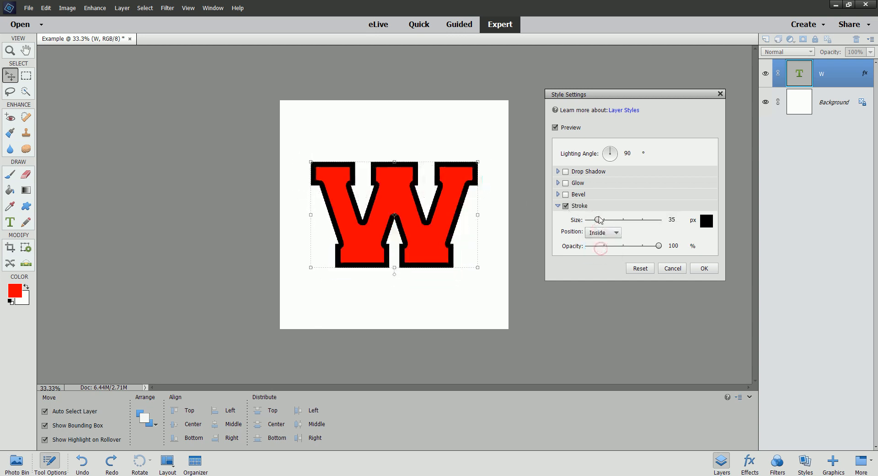
mouse_move(599, 221)
mouse_down()
mouse_move(643, 222)
mouse_move(596, 223)
mouse_up()
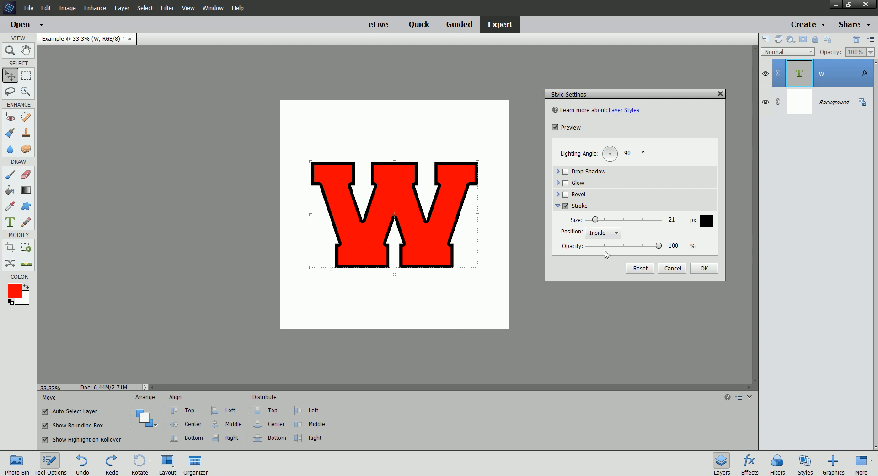
Set the stroke's position to Outside and its size to 18 px.
click(603, 233)
click(597, 241)
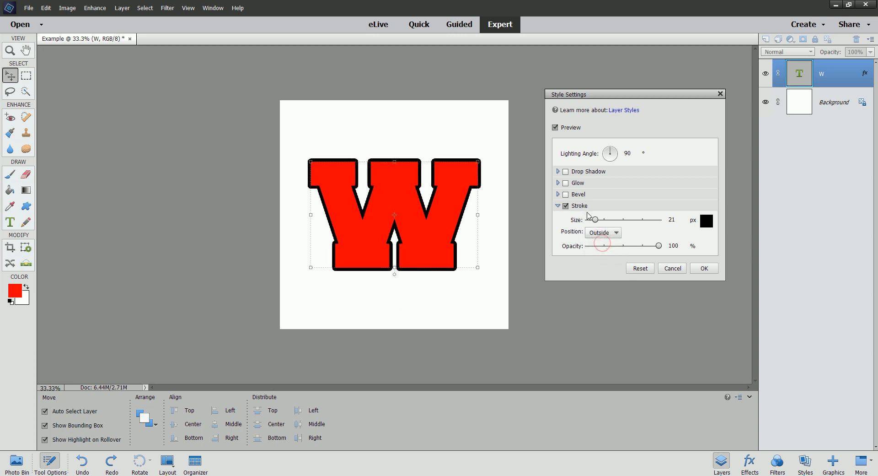
drag(596, 220, 595, 223)
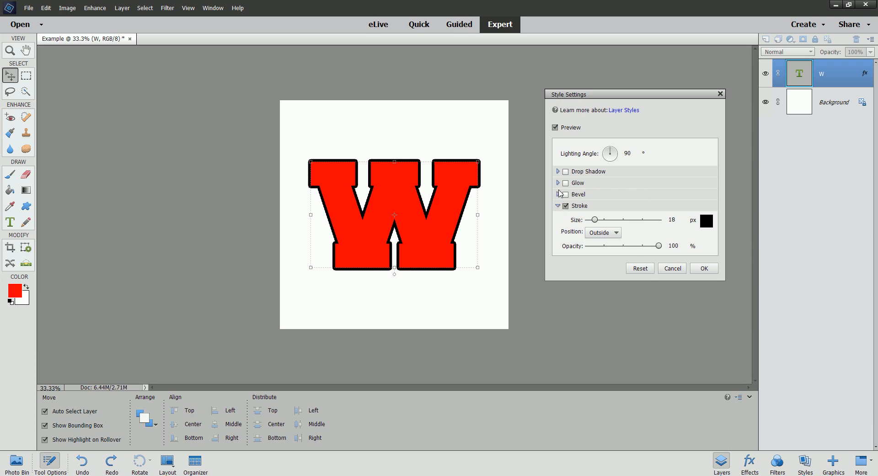
click(558, 206)
Try an Up bevel on the letter at 35 px and 13 px, and switch the bevel off.
click(557, 194)
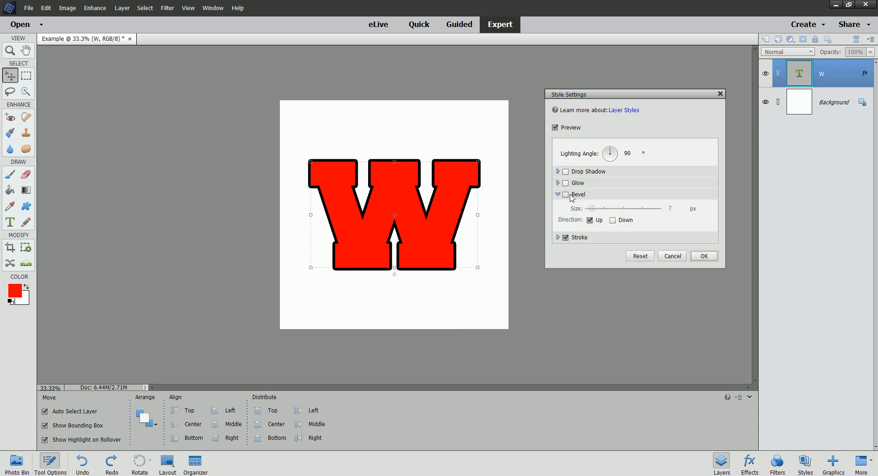
click(566, 194)
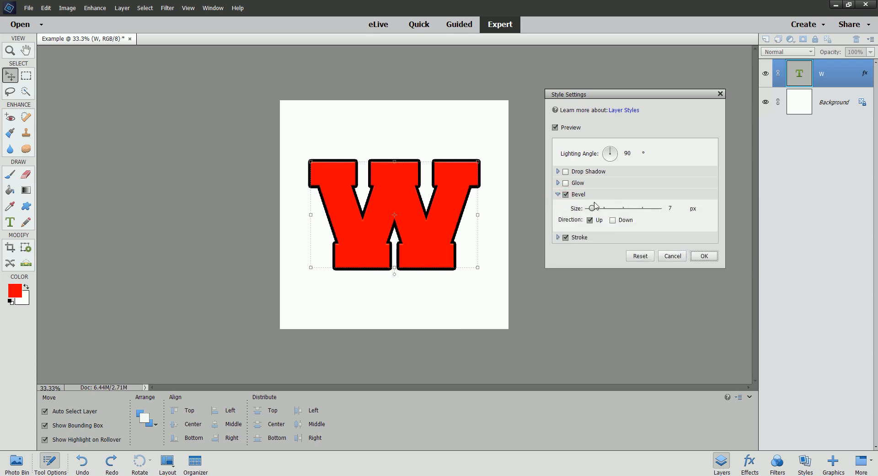
drag(592, 208, 597, 208)
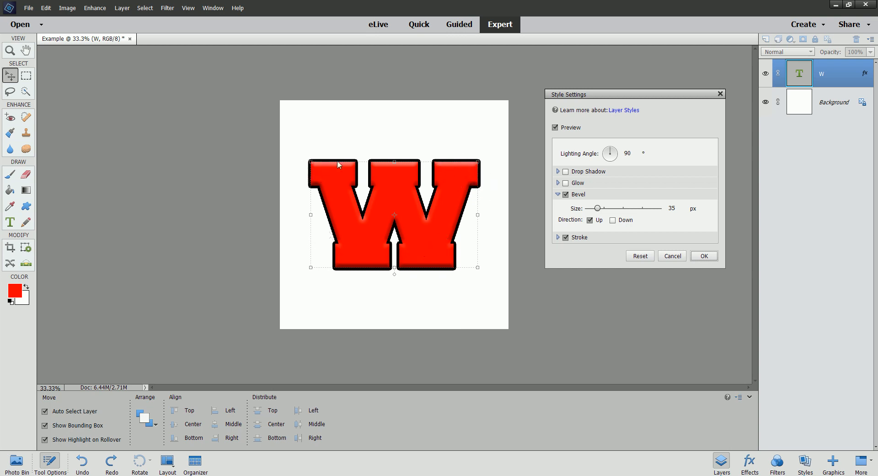
mouse_move(603, 211)
mouse_down()
mouse_move(654, 210)
mouse_move(593, 209)
mouse_up()
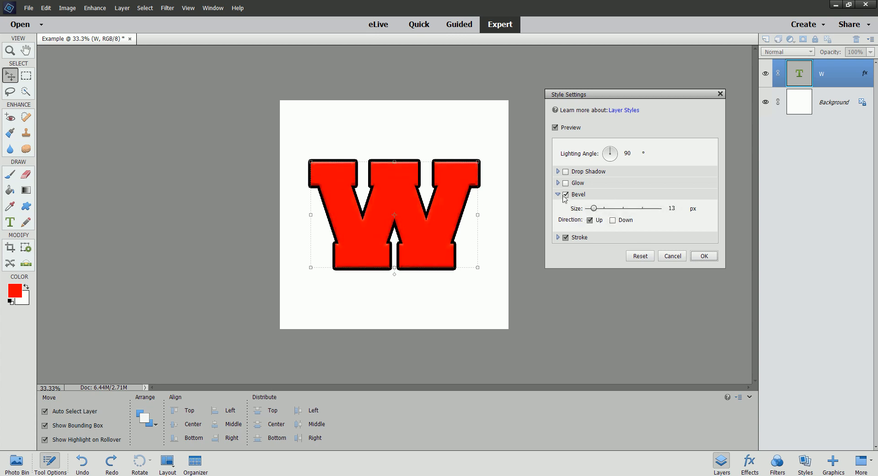
click(566, 196)
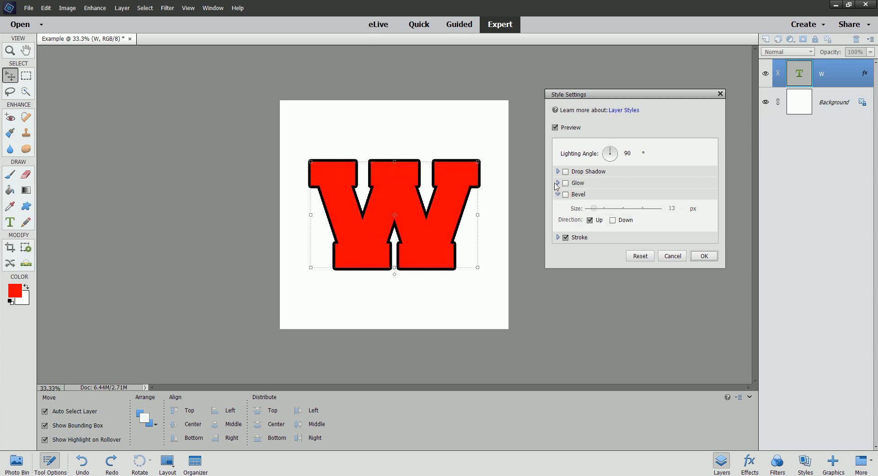
Try a dark blue (#0808c4) outer glow on the letter, 187 px in size at 63% opacity.
click(556, 183)
click(566, 183)
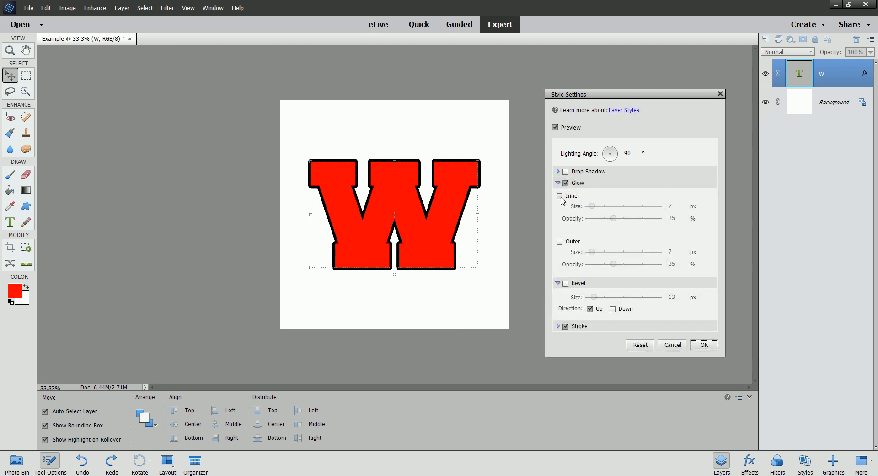
click(560, 241)
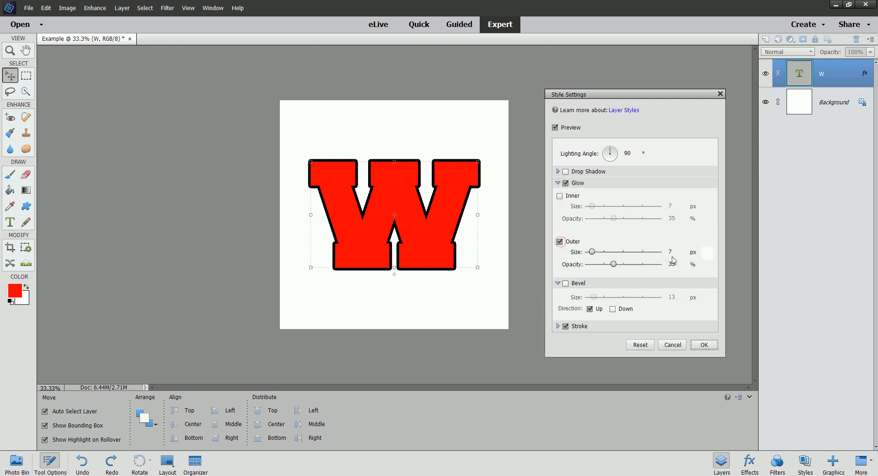
click(706, 254)
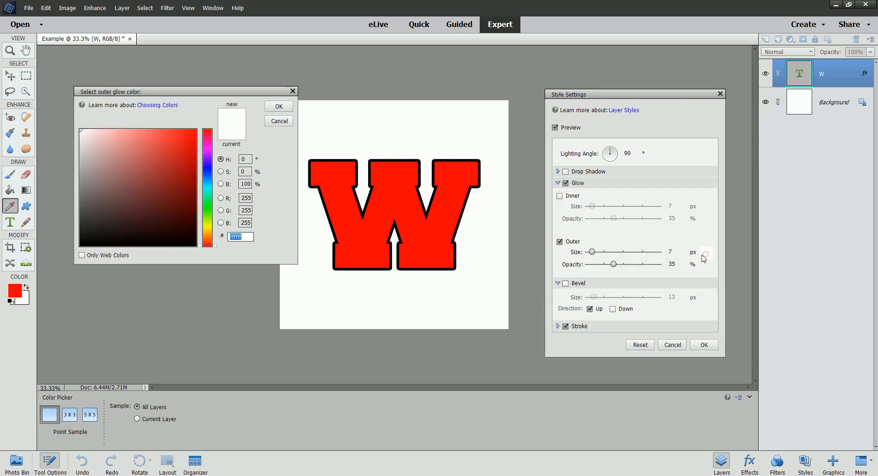
click(209, 169)
click(191, 156)
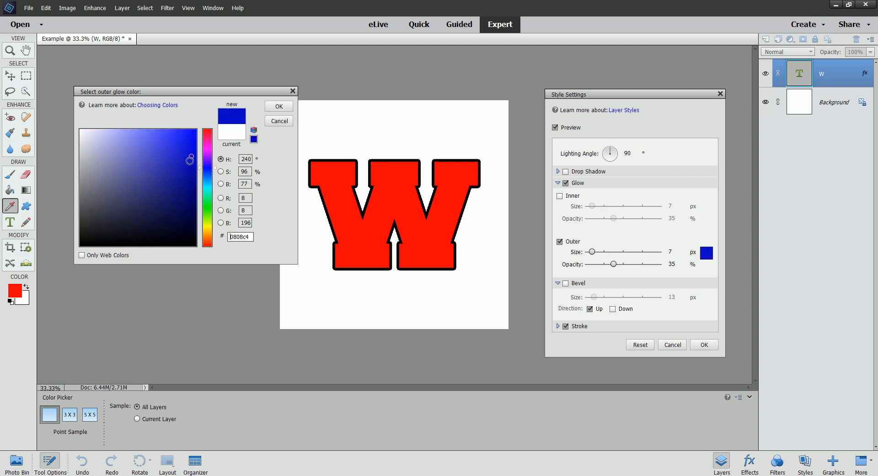
click(278, 107)
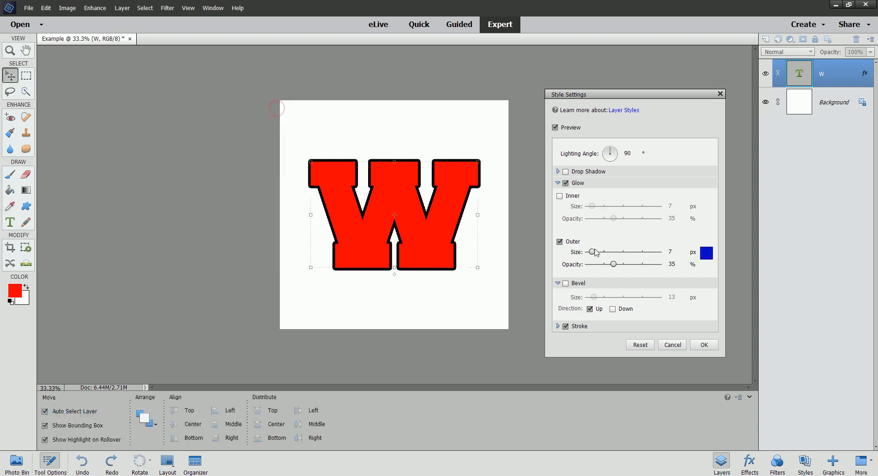
drag(592, 252, 623, 252)
Try a blue inner glow of 95 px on the letter, and turn the whole Glow effect off.
click(562, 198)
click(706, 209)
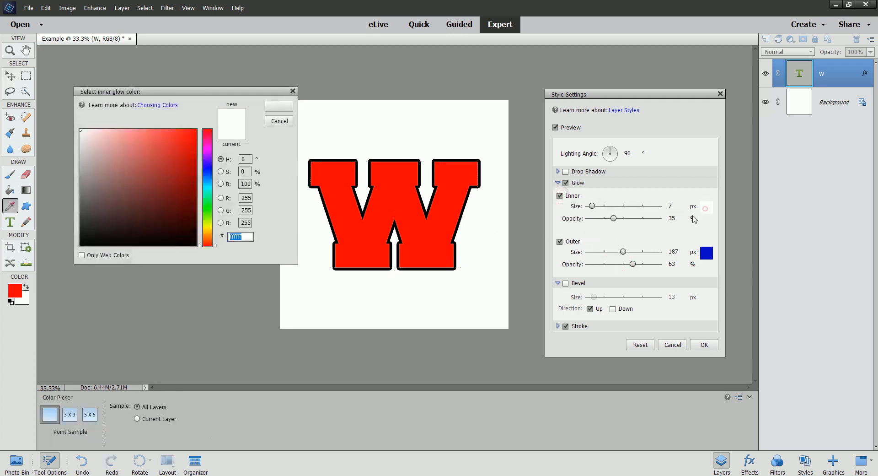
click(209, 165)
click(179, 130)
click(284, 110)
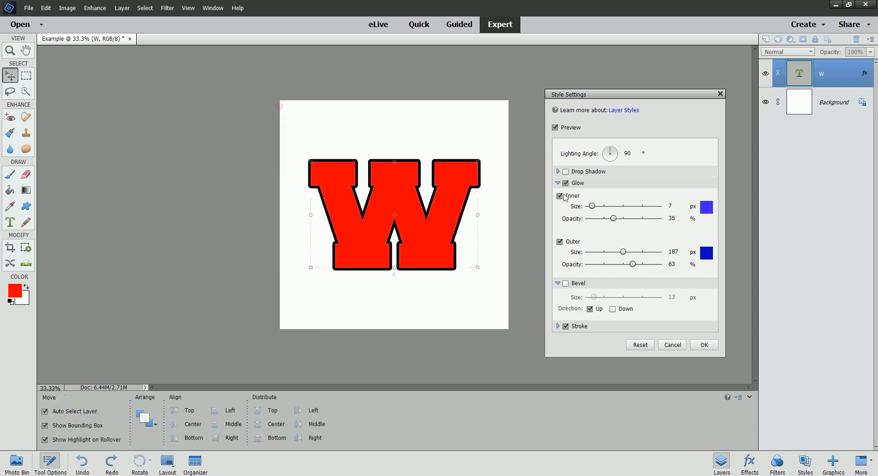
mouse_move(593, 206)
mouse_down()
mouse_move(625, 206)
mouse_move(608, 207)
mouse_up()
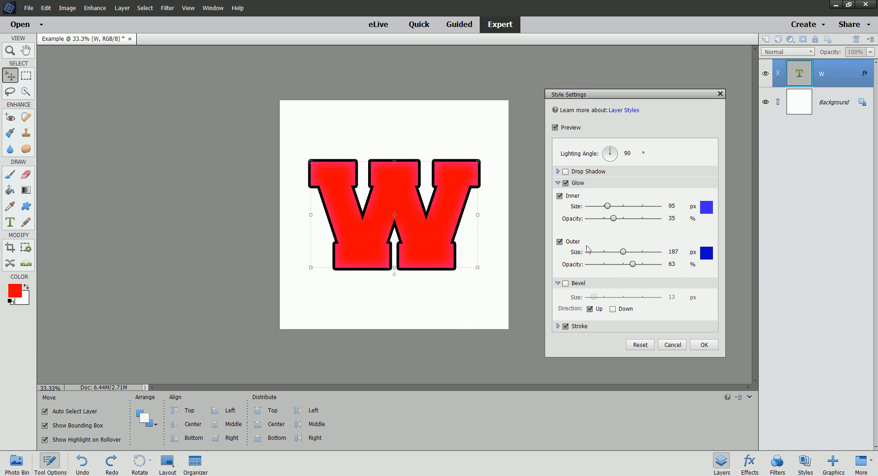
click(566, 183)
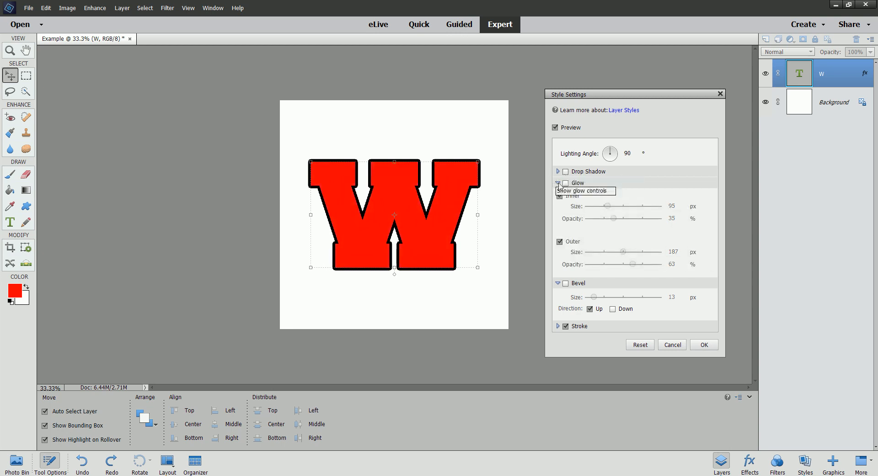
click(559, 183)
Add a black drop shadow with size 10 px, distance 93 px and opacity 48%, and set the lighting angle to 144°.
click(558, 171)
click(566, 171)
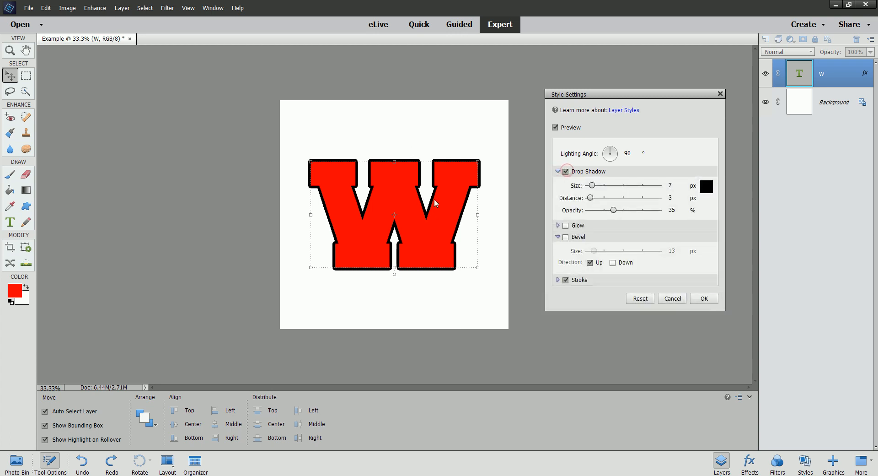
drag(593, 185, 655, 215)
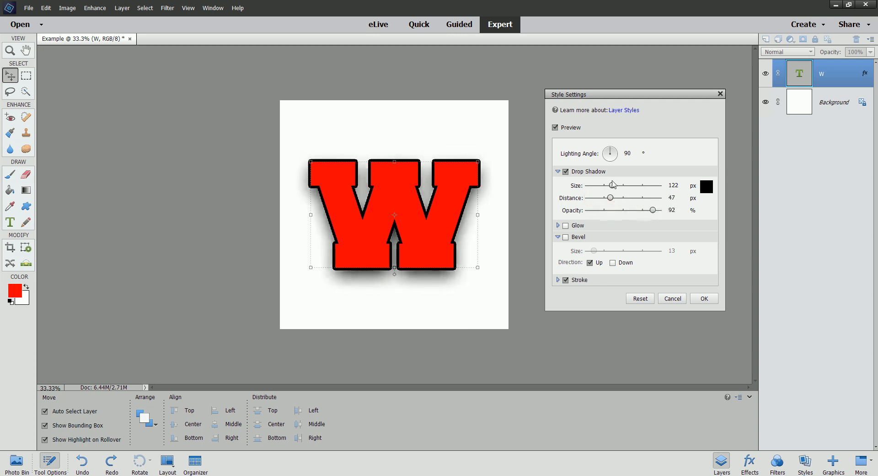
drag(613, 185, 622, 211)
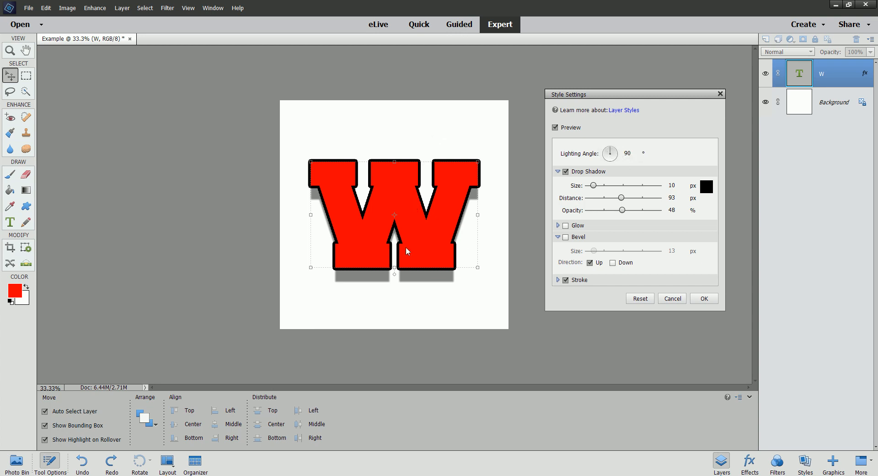
drag(611, 151, 607, 151)
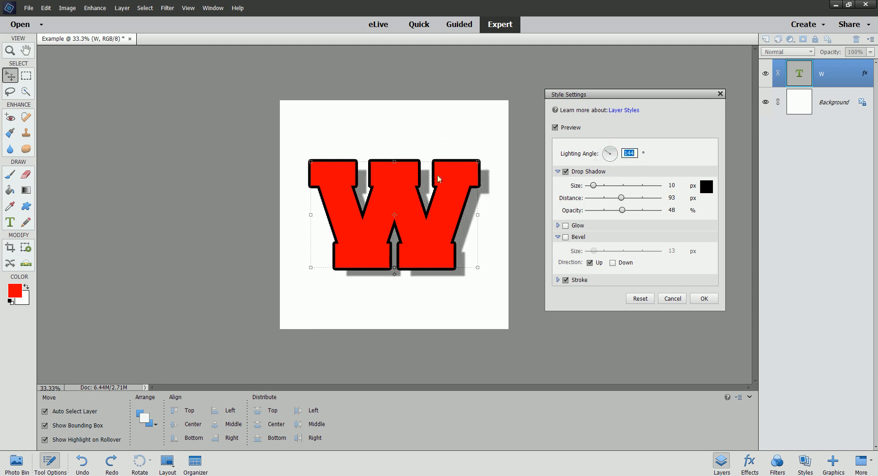